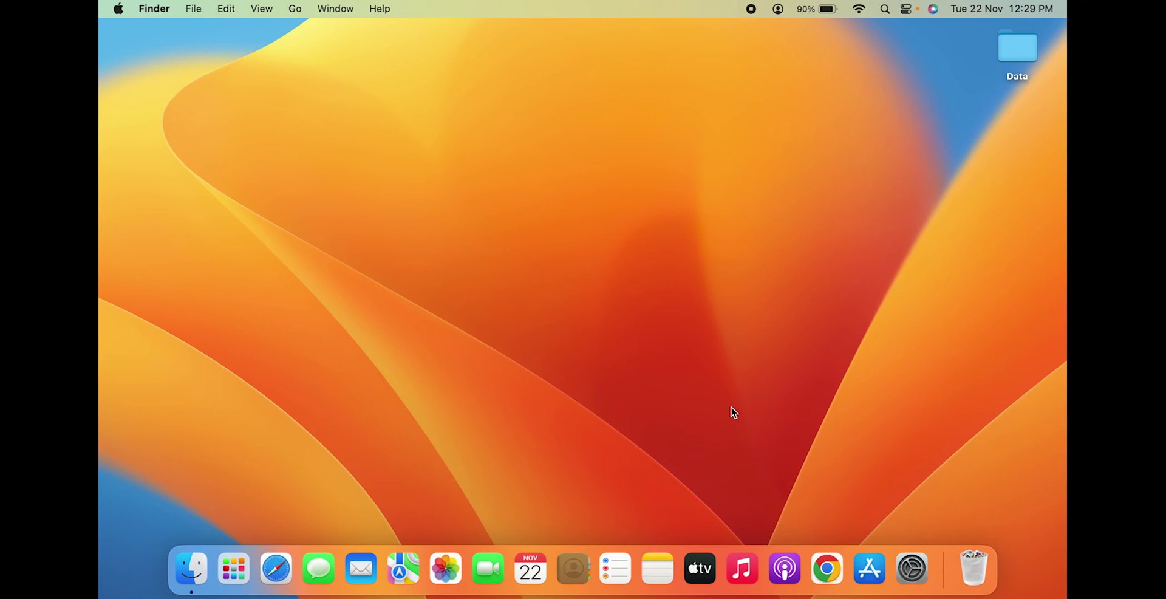
In Finder's Recents, drag one duplicate IMG_0005.JPG onto the Bin in the Dock.
left_click(192, 570)
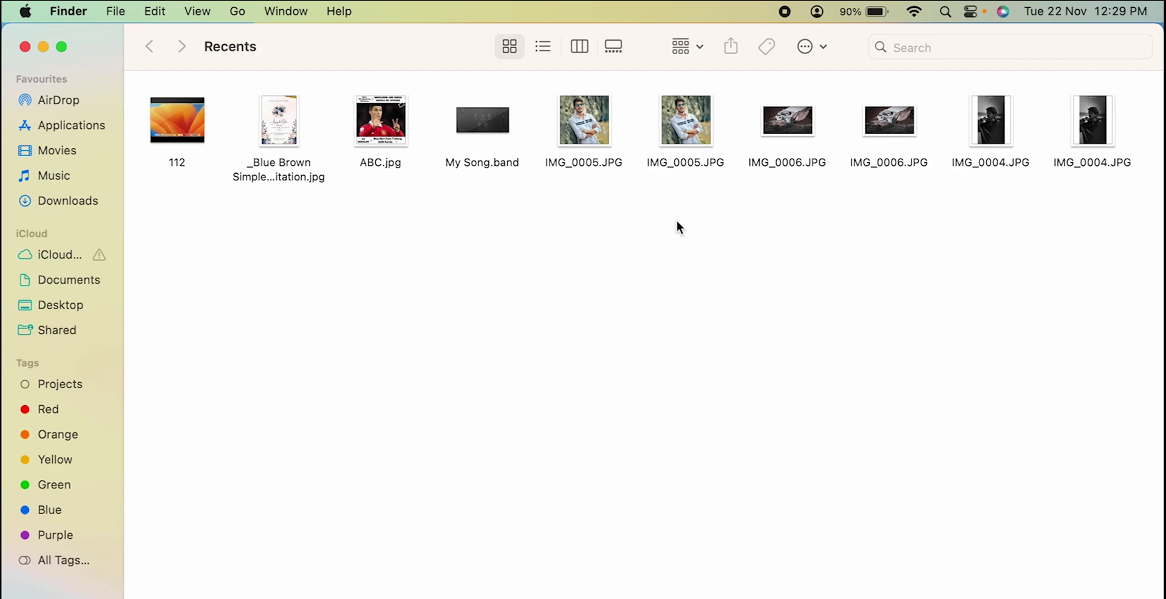
left_click(593, 166)
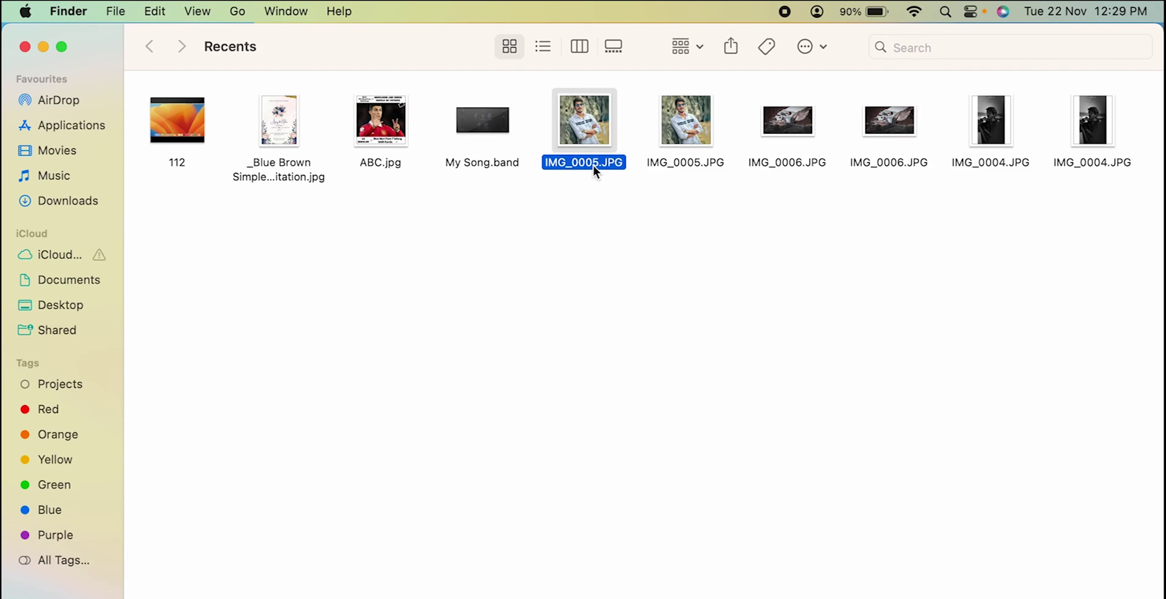
left_click_drag(593, 165, 1058, 565)
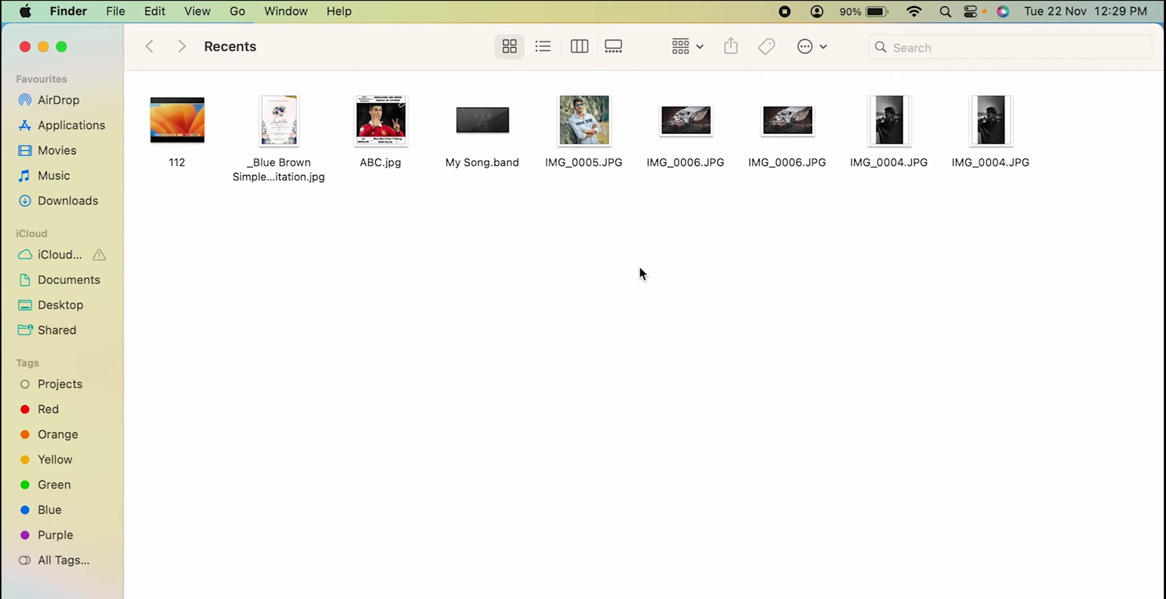
Move the duplicate IMG_0006.JPG to the Bin with the right-click Move to Bin option.
left_click(685, 164)
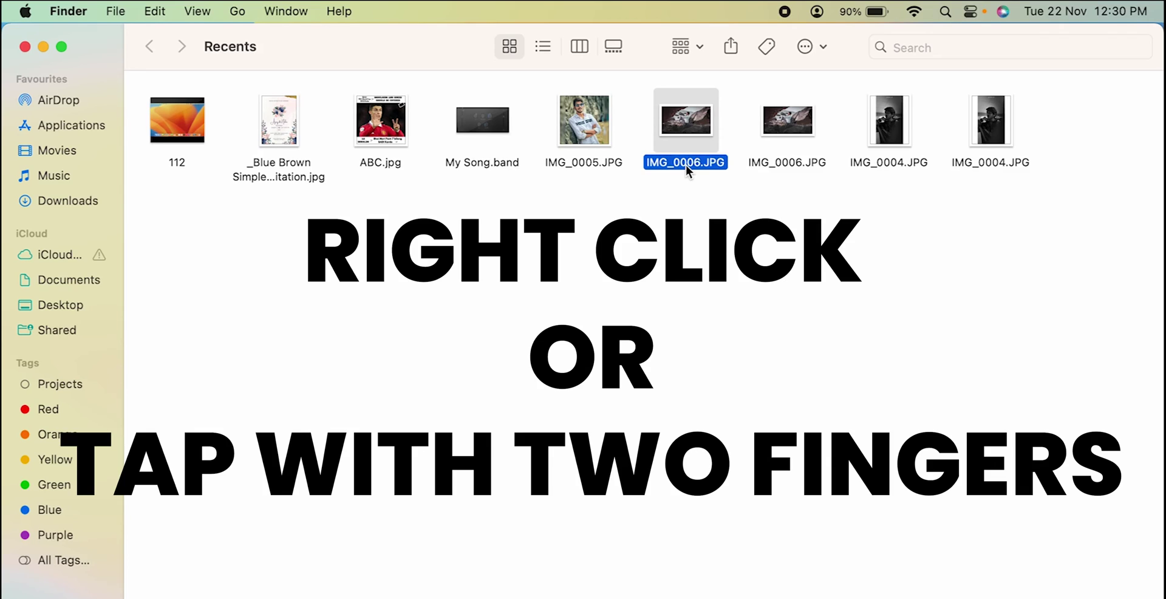
right_click(686, 165)
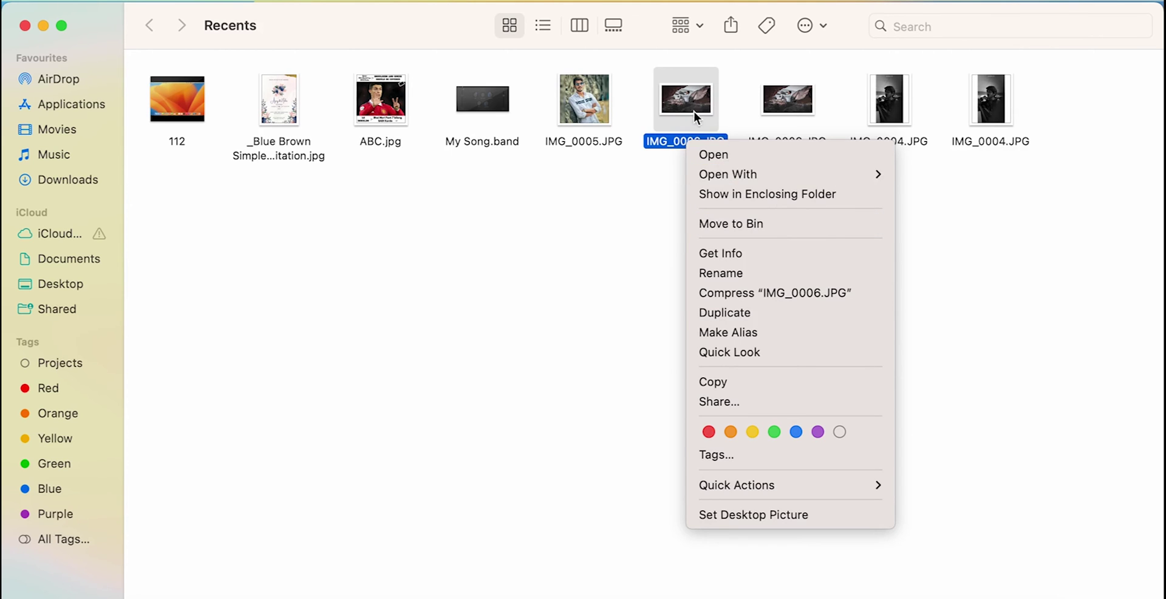
left_click(782, 229)
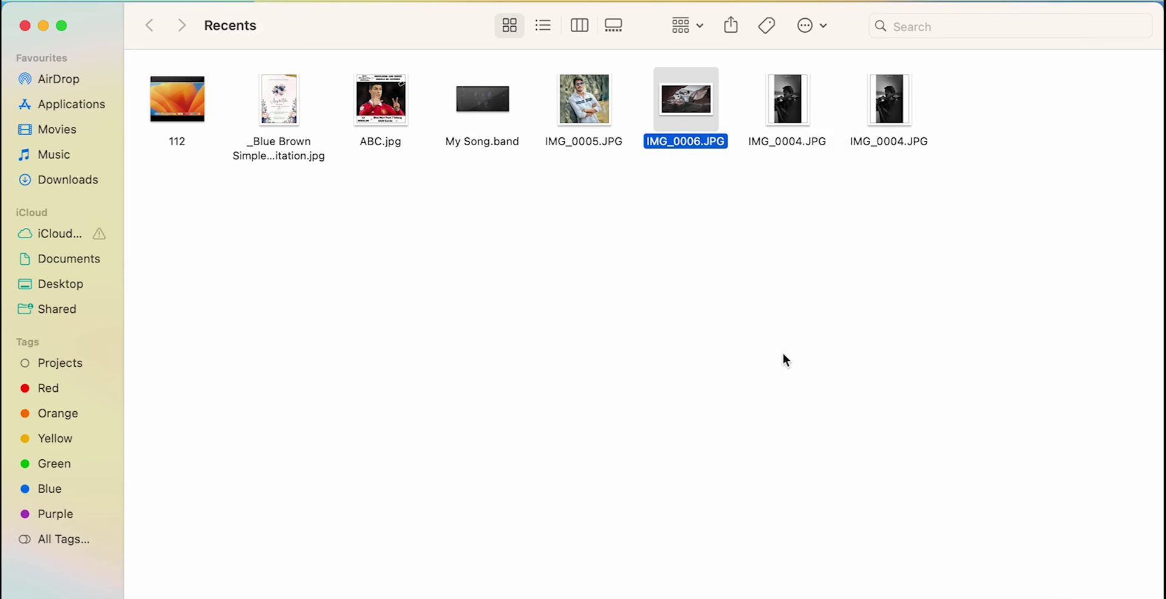
left_click(658, 284)
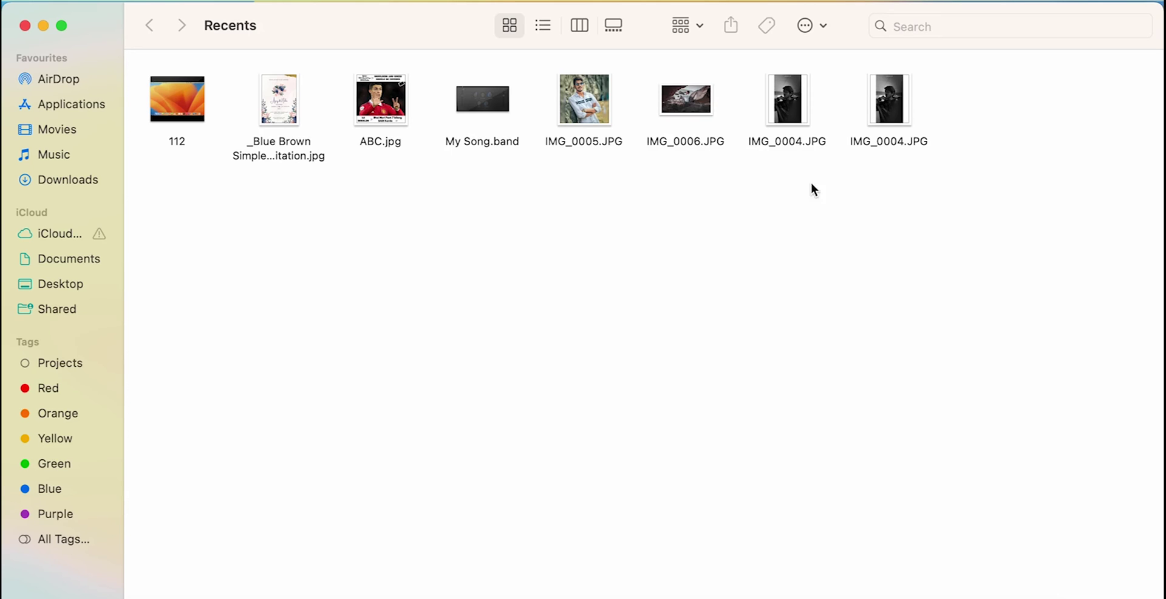
Send one IMG_0004.JPG duplicate to the Bin with Command+Delete, then deselect.
left_click(793, 140)
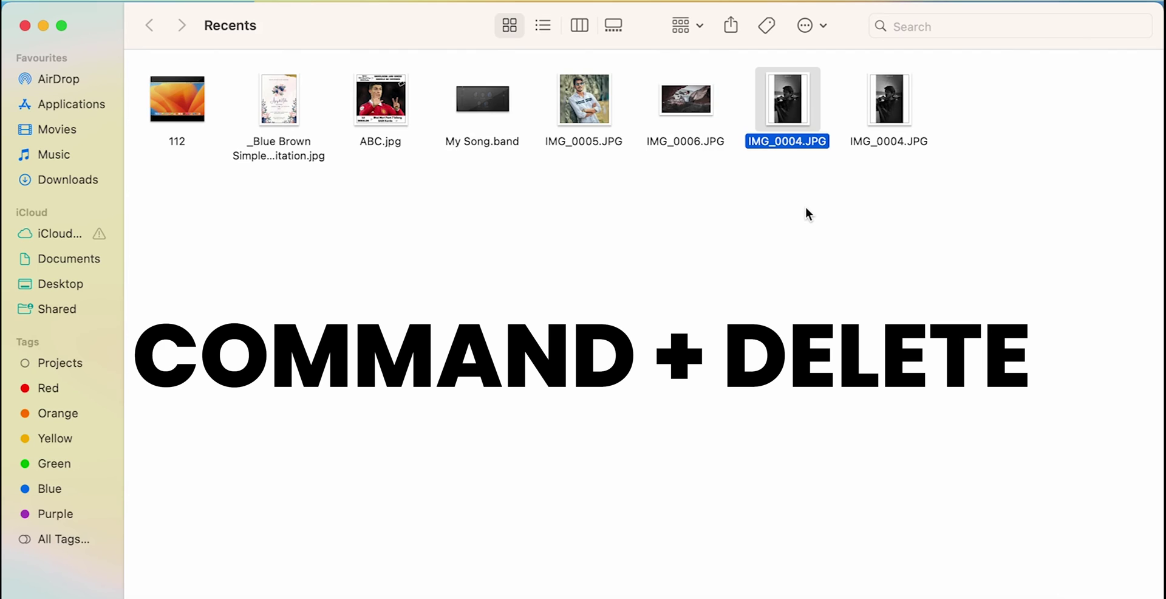
key("super+BackSpace")
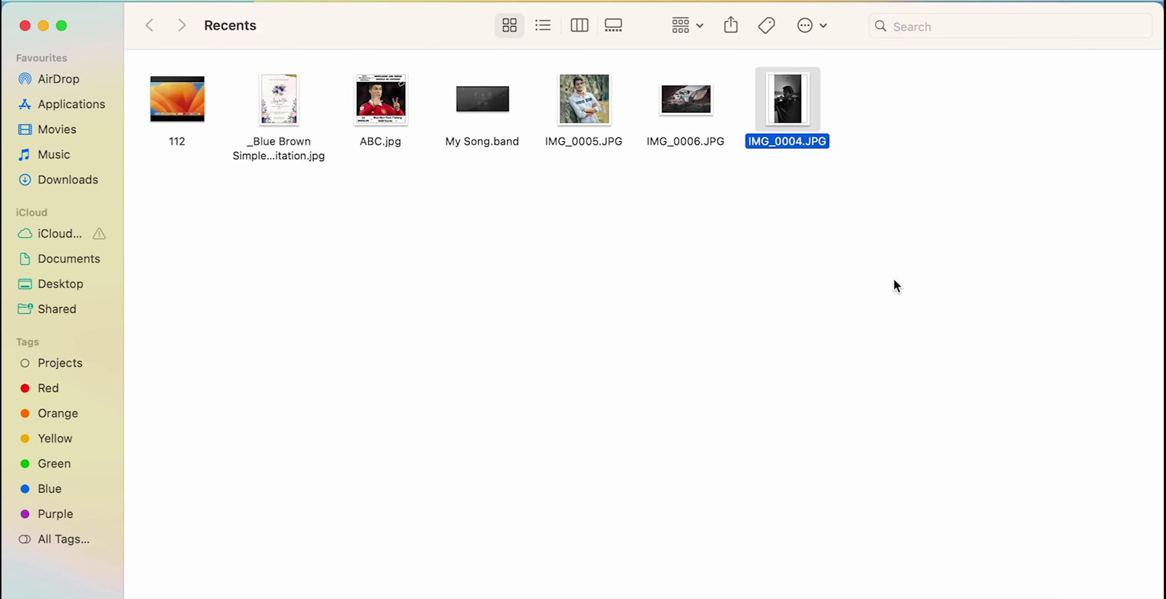
left_click(896, 284)
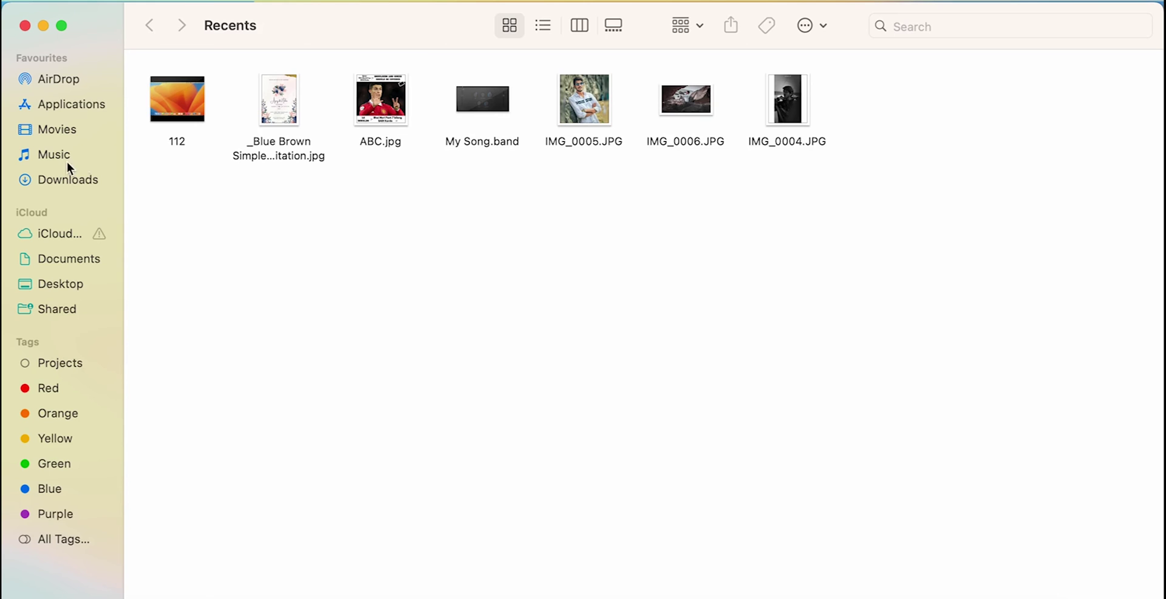
Switch to Downloads and test selecting IMG_0878.MOV and all files, leaving nothing selected.
left_click(71, 180)
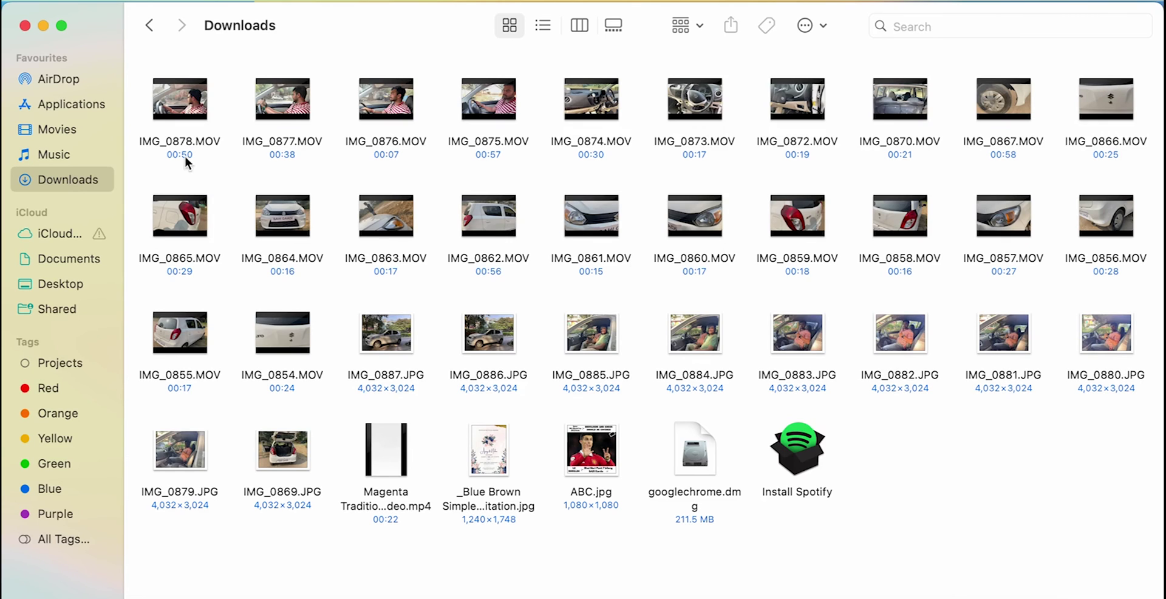
left_click(172, 139)
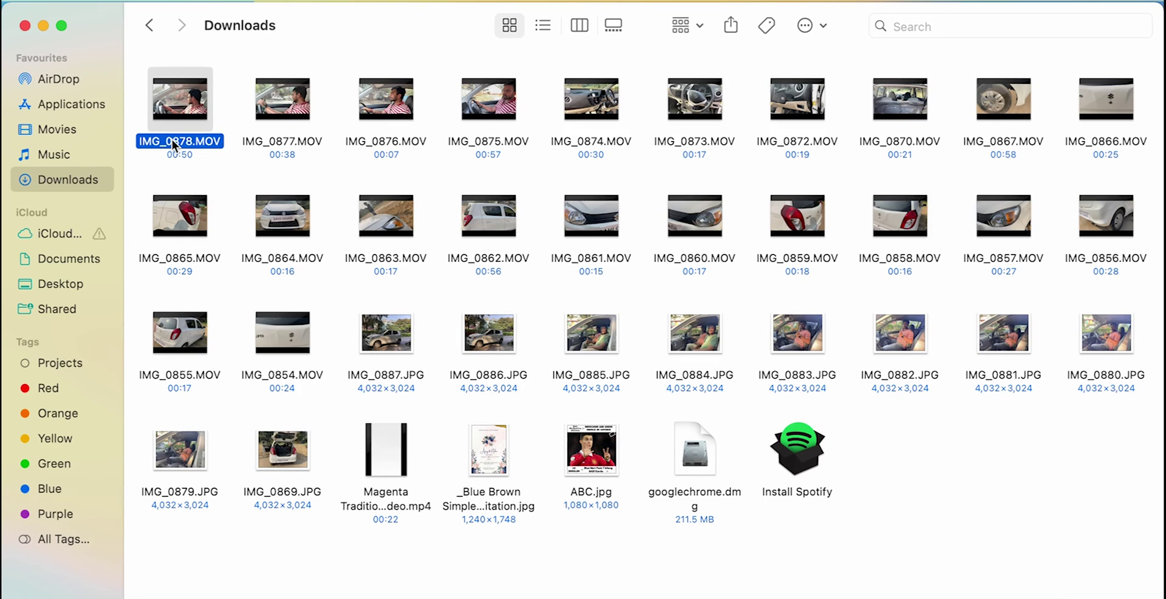
left_click(1116, 546)
left_click_drag(1120, 583, 159, 88)
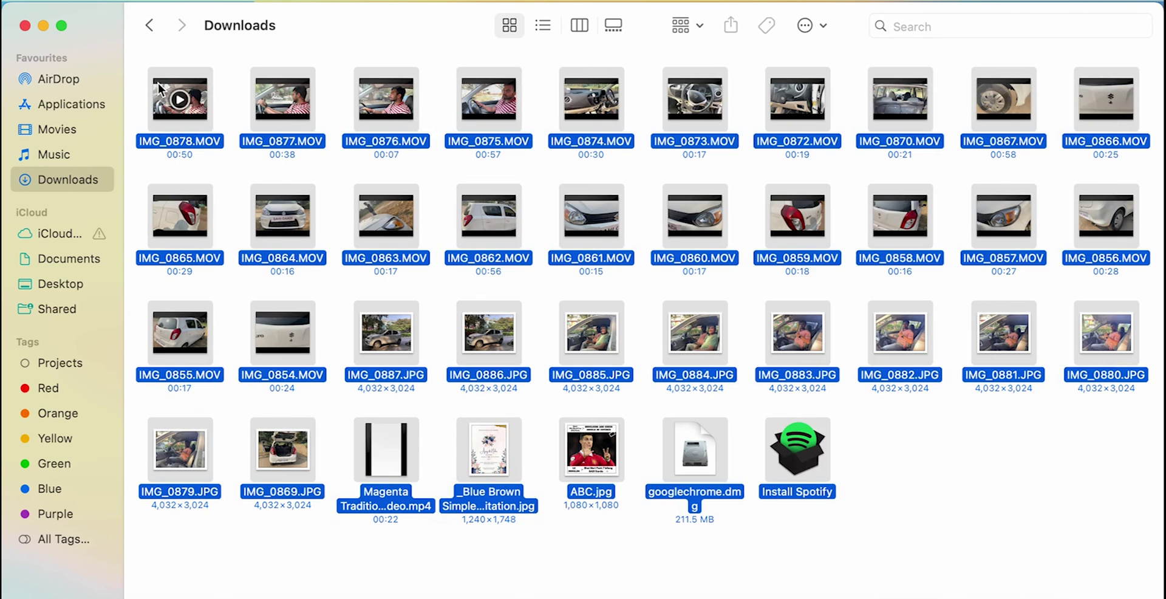
left_click(939, 487)
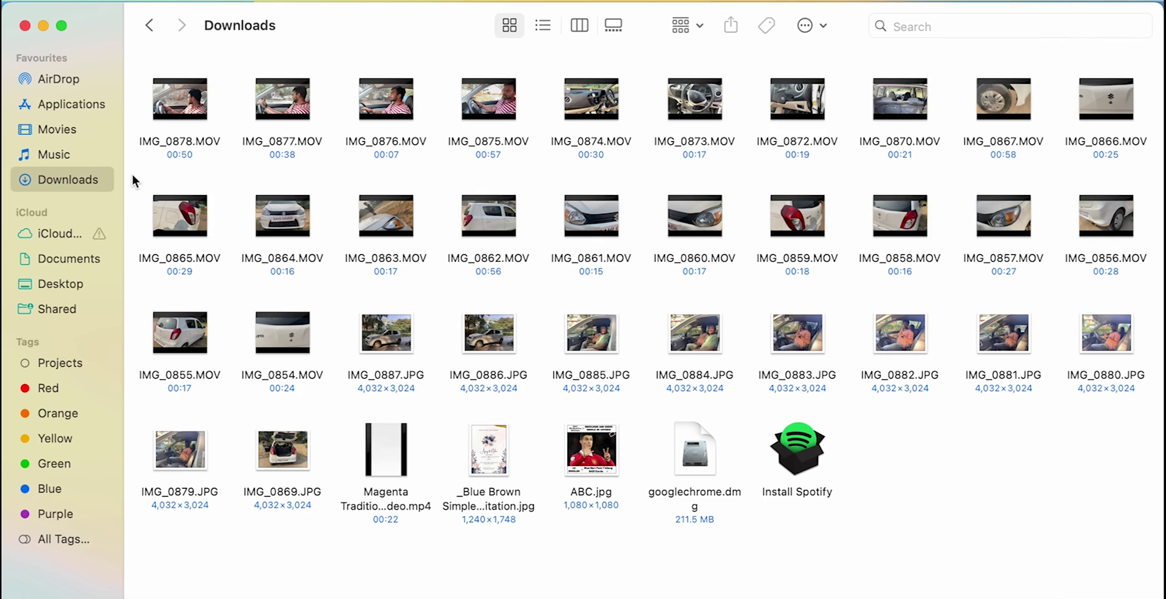
Select IMG_0878, 0876, 0874, 0872, 0867 and 0866 MOV clips together.
left_click(186, 141)
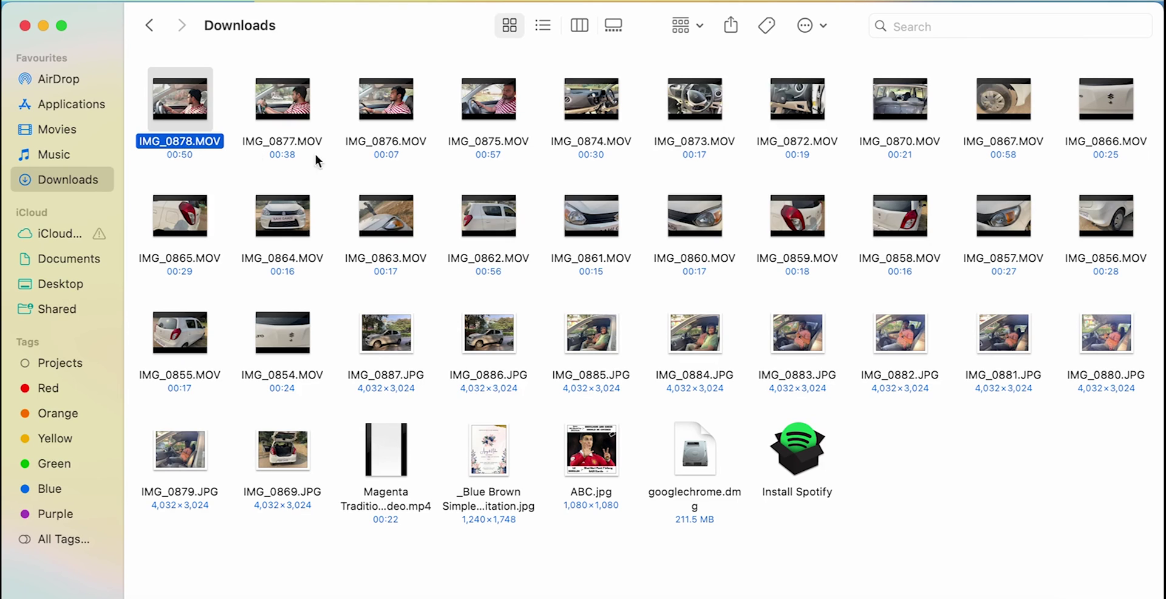
left_click(400, 141, "super")
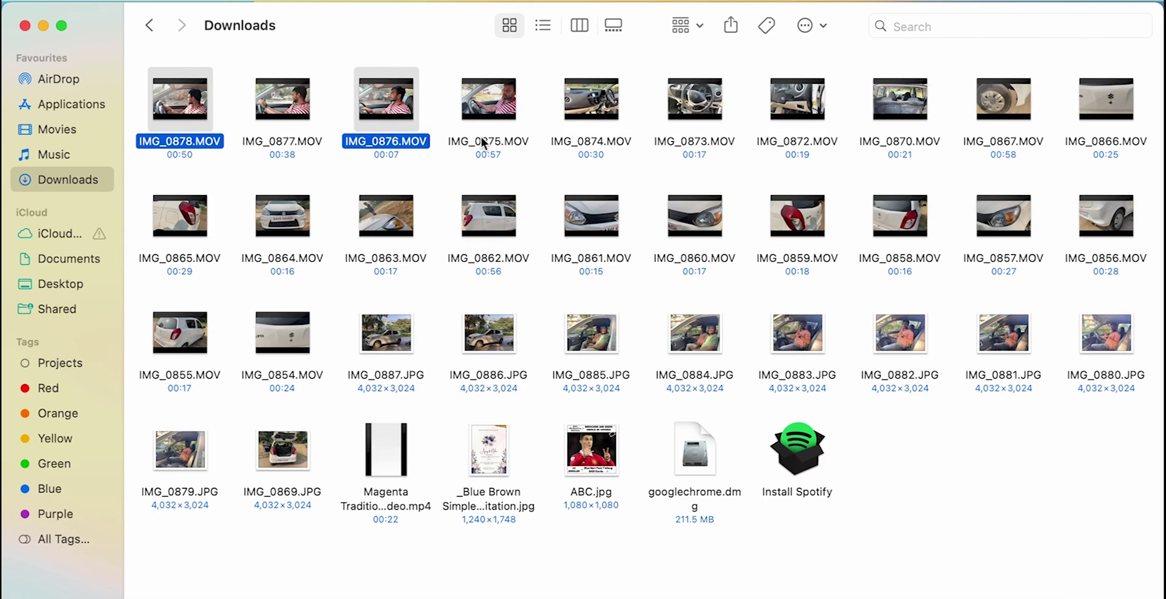
left_click(586, 140, "super")
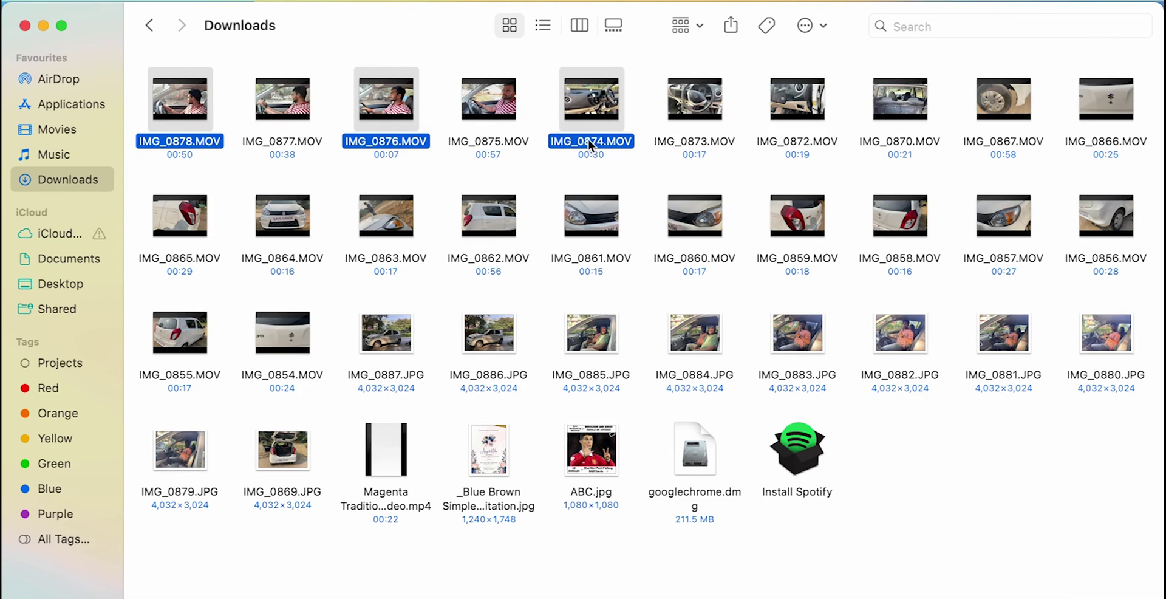
left_click(810, 144, "super")
left_click(998, 144, "super")
left_click(1115, 140, "super")
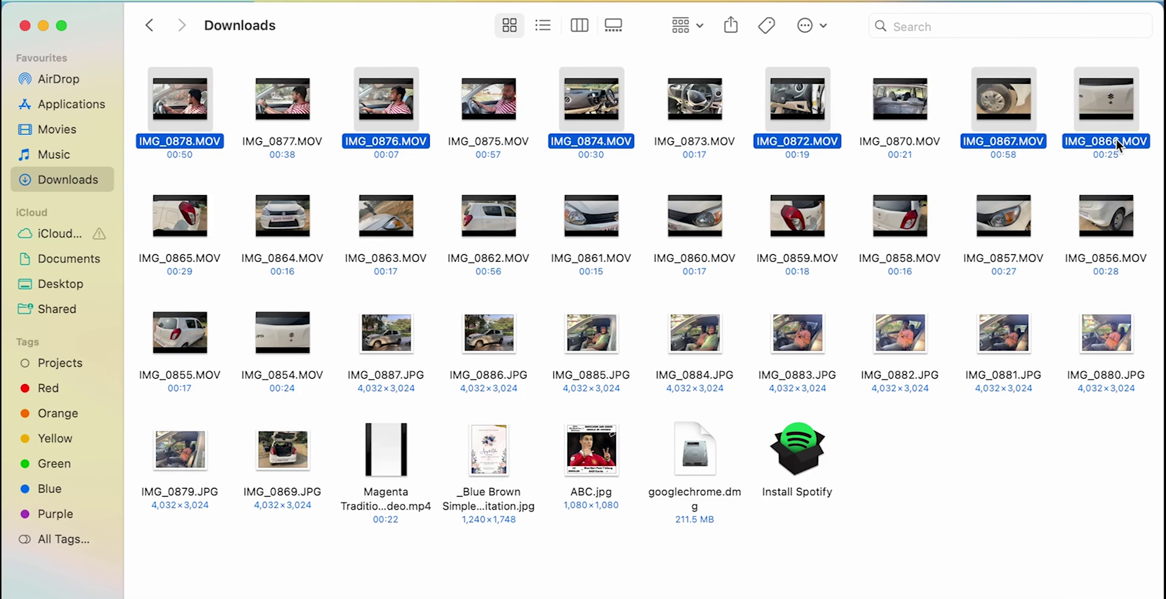
Add IMG_0857, 0858, 0863, 0855 MOV and ABC.jpg, then move the selection to the Bin.
left_click(994, 251, "super")
left_click(887, 264, "super")
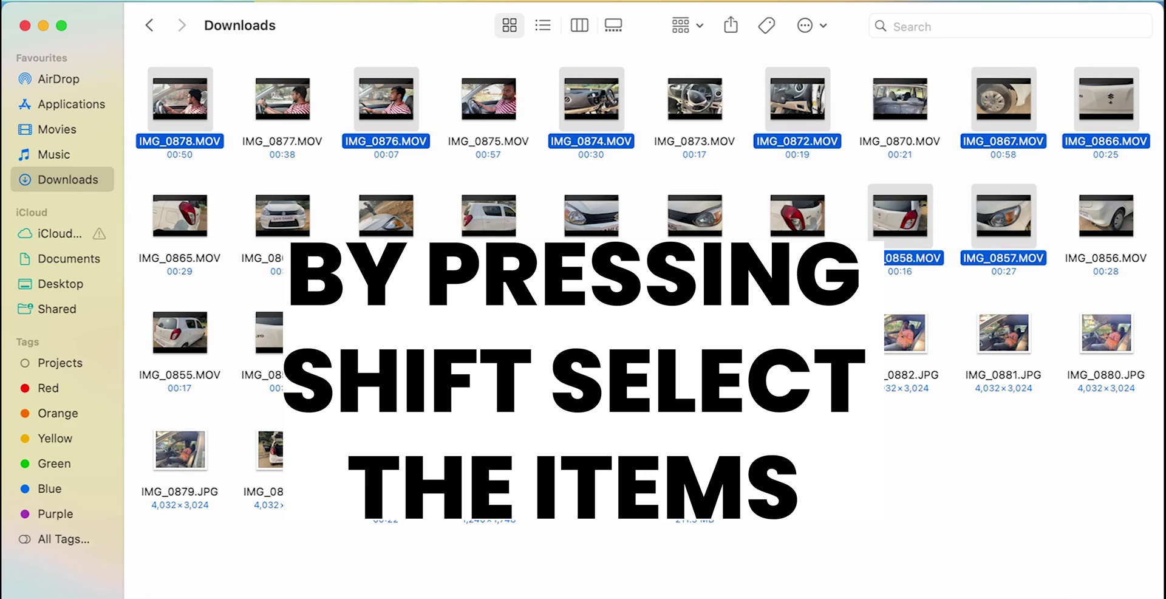
left_click(386, 258, "super")
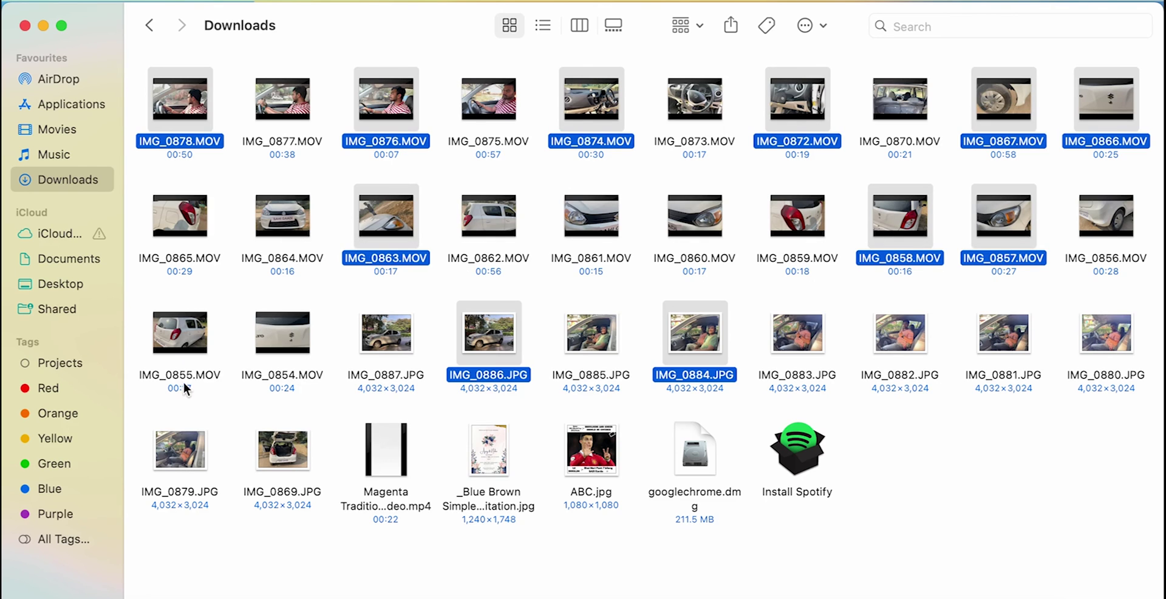
left_click(183, 382, "shift")
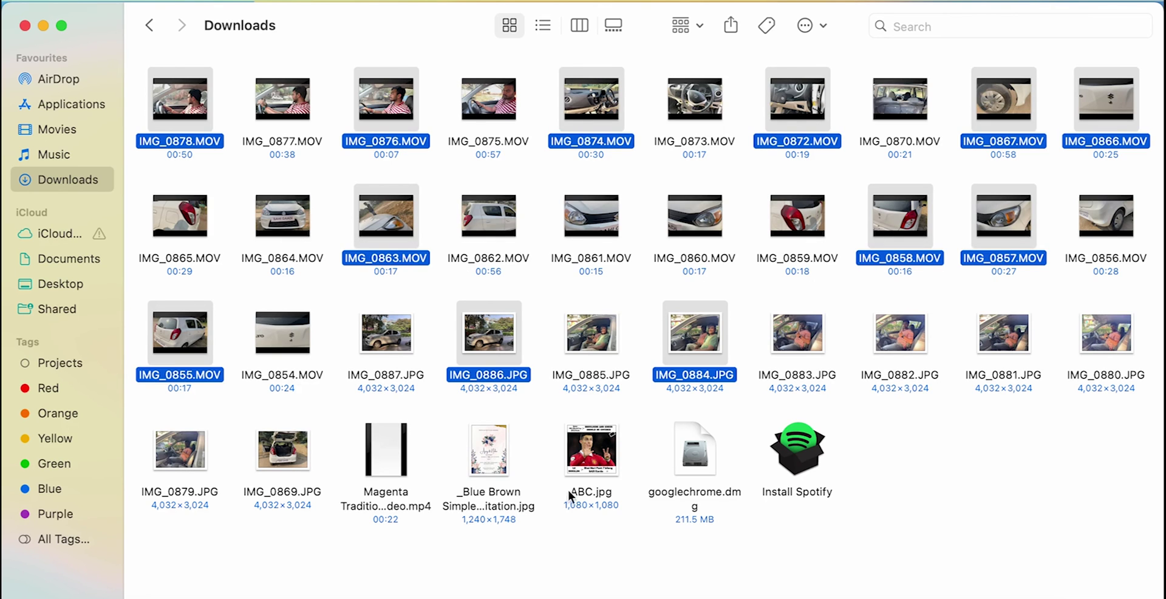
left_click(593, 490, "super")
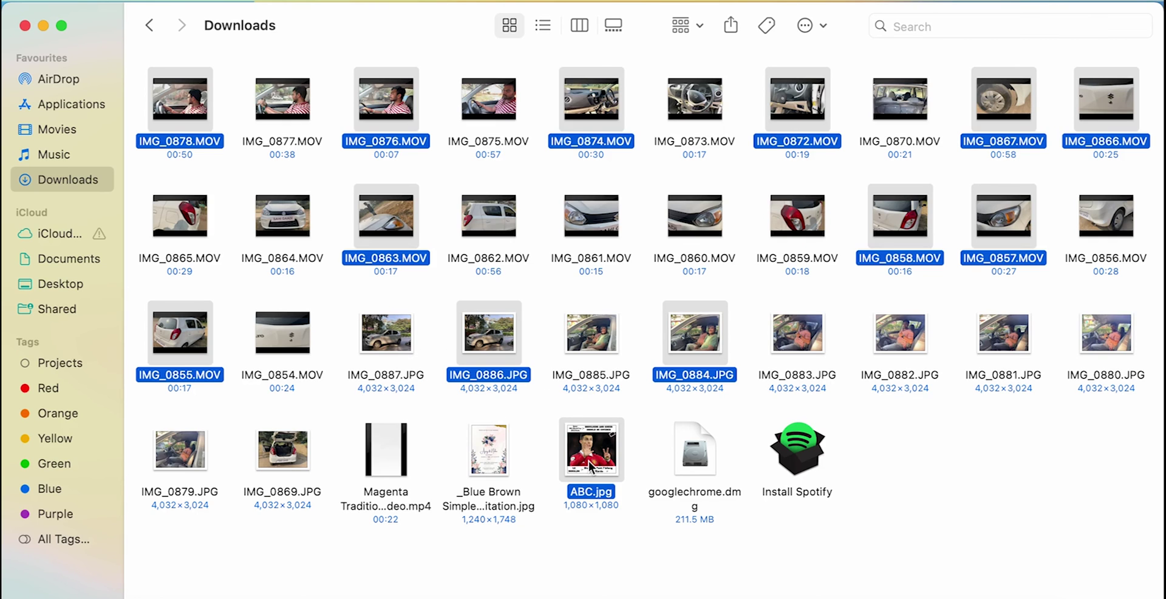
right_click(590, 467)
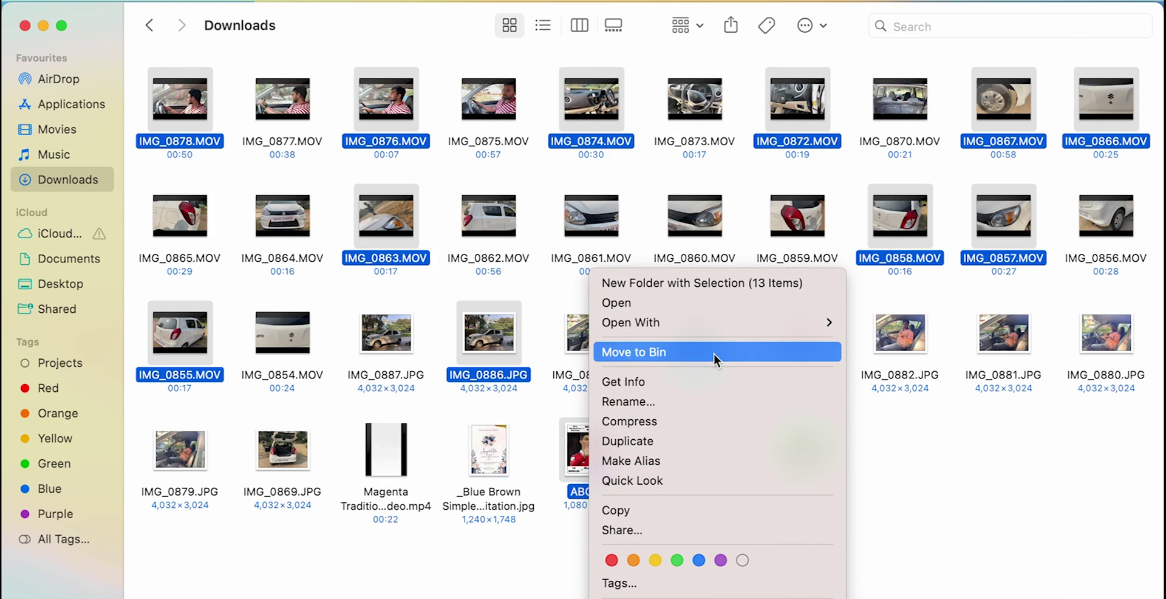
left_click(675, 355)
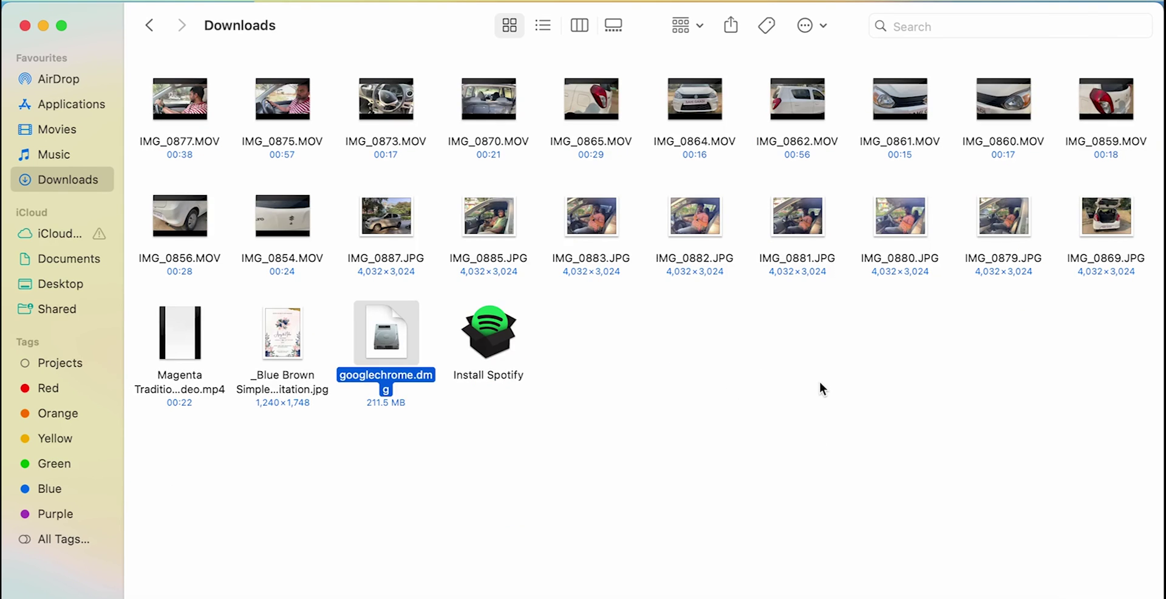
Bin IMG_0877, 0875, 0873, 0865, 0862 and 0860 MOV with Command+Delete, then deselect.
left_click(178, 144)
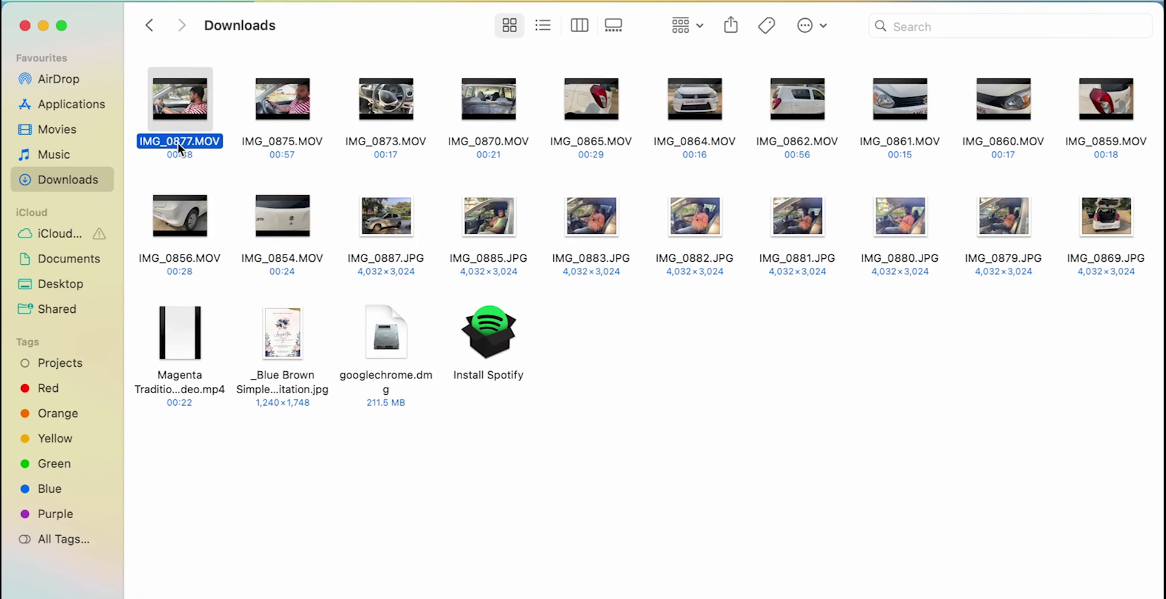
left_click(276, 139, "super")
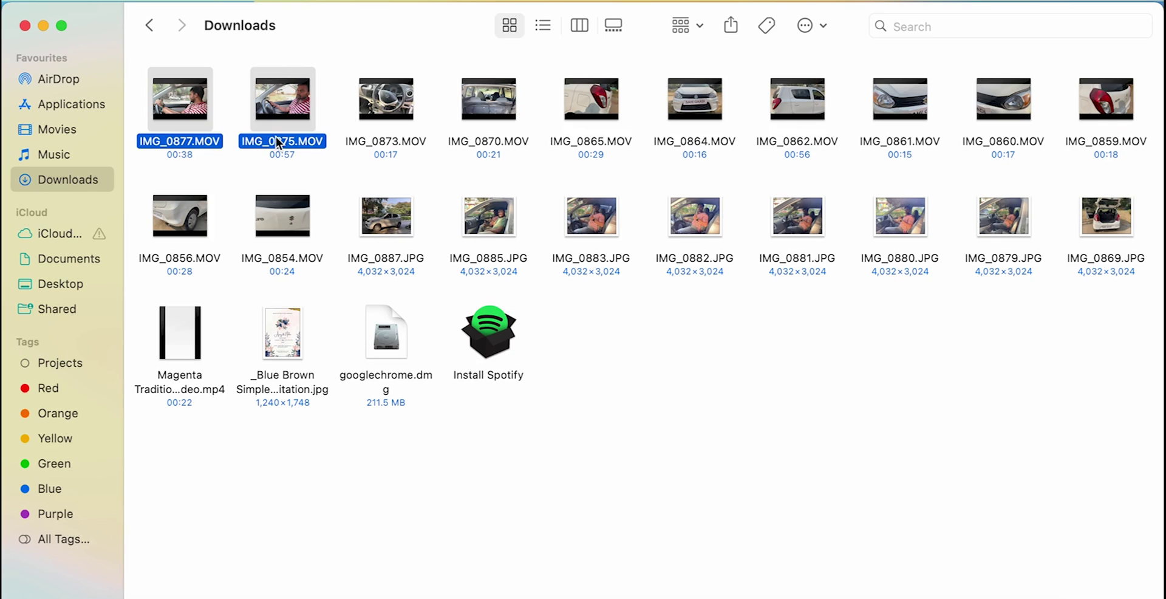
left_click(376, 141, "super")
left_click(629, 146, "super")
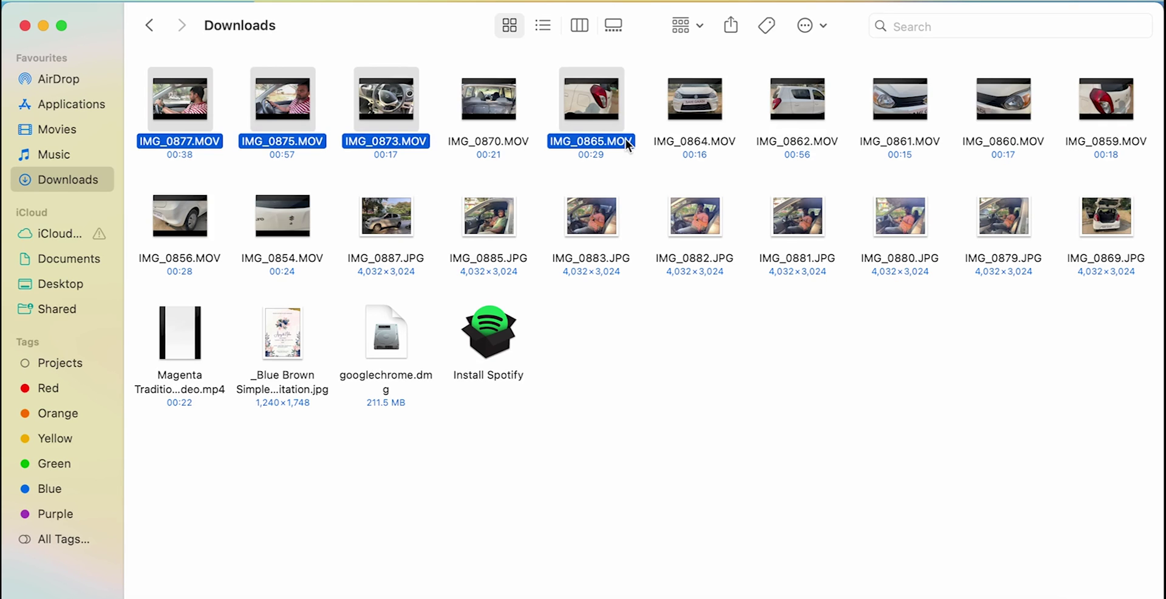
left_click(829, 149, "super")
left_click(1011, 141, "super")
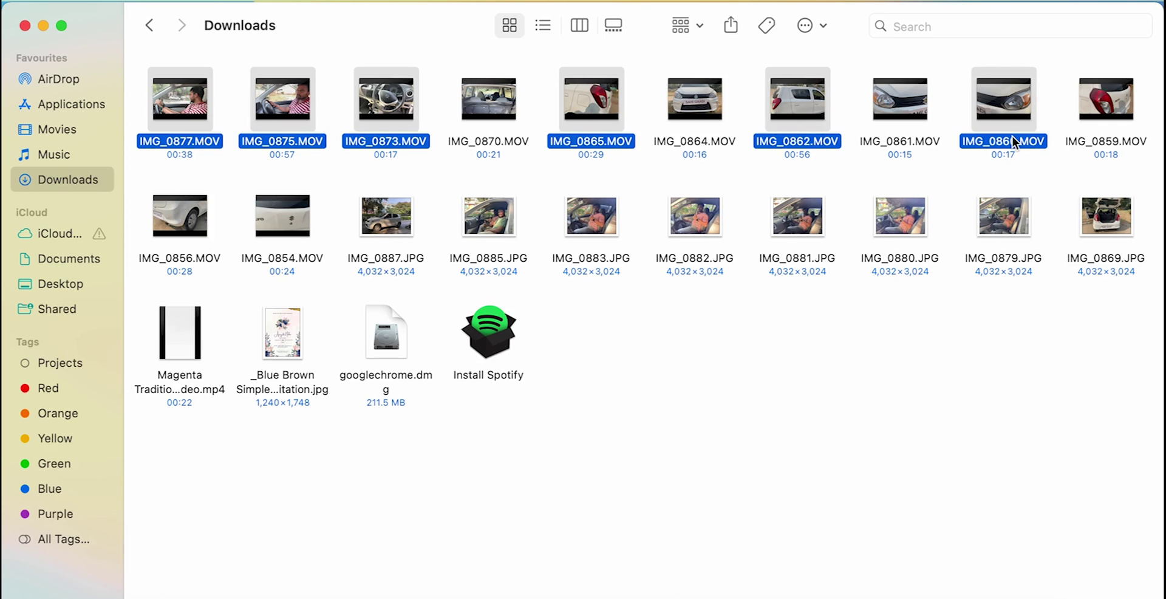
key("super+BackSpace")
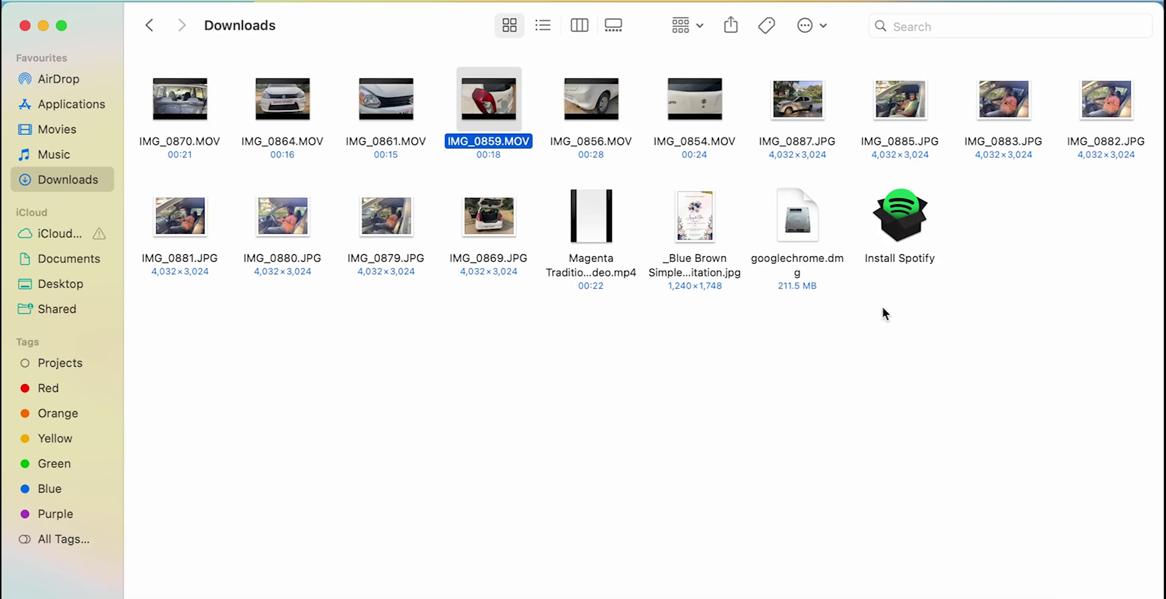
left_click(790, 460)
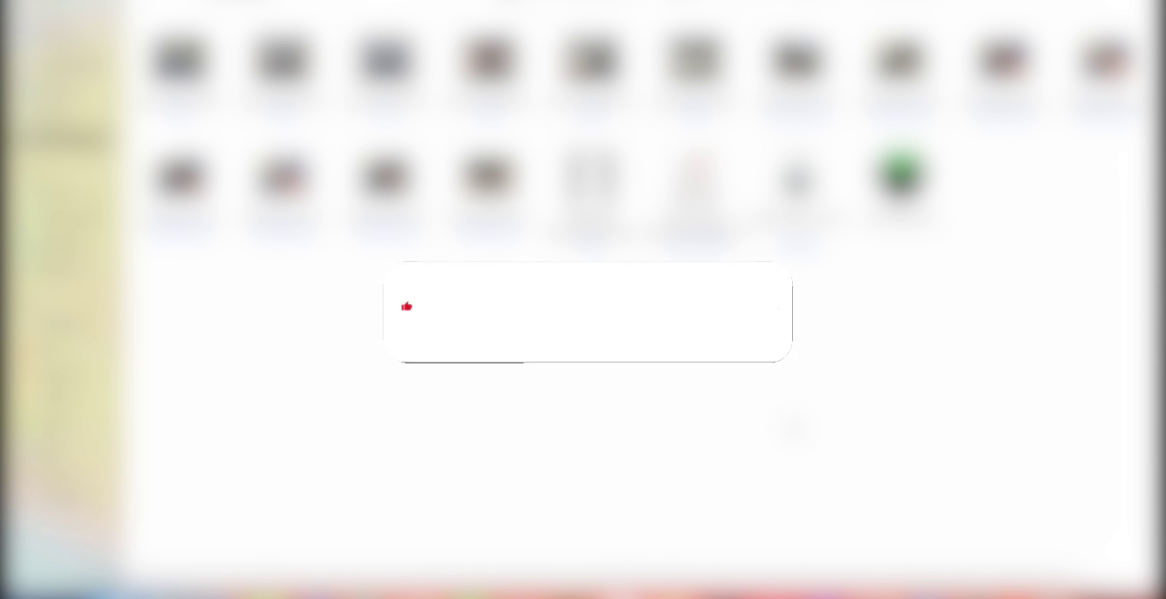